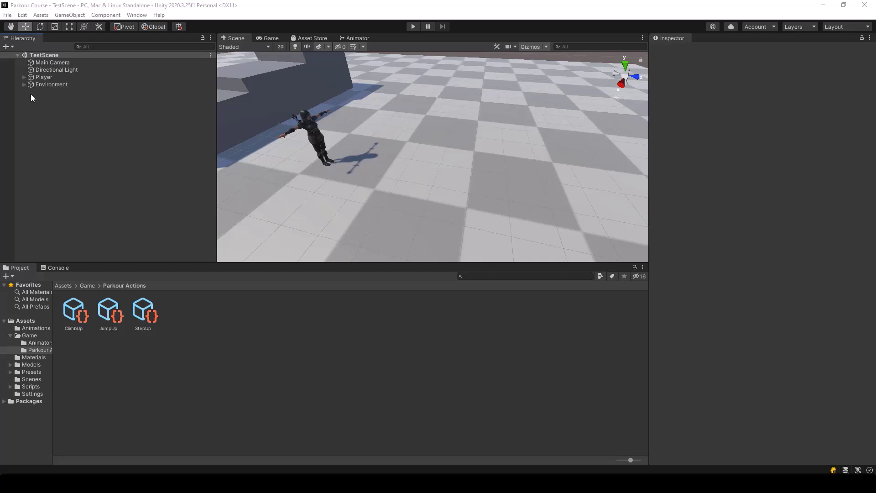
# Expand Environment in the Hierarchy to list its Plane and six Cube children.
pyautogui.click(23, 85)
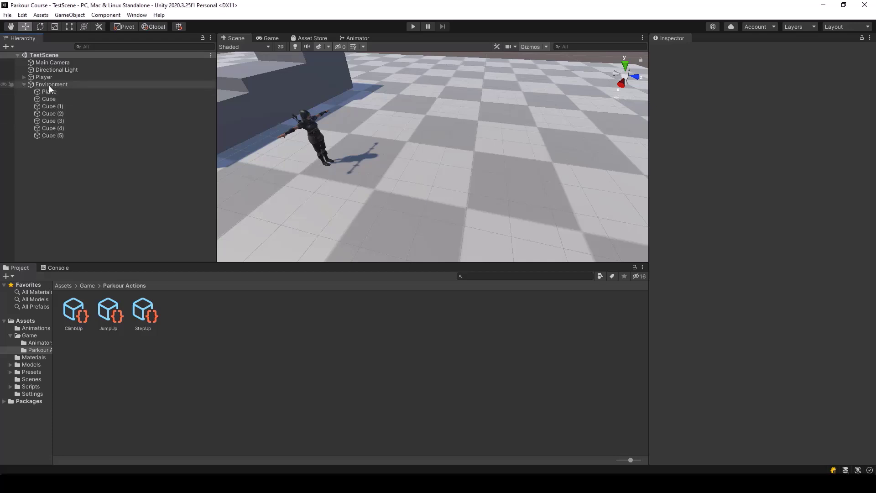
# Add a new cube under Environment, name it Fence, and save the scene.
pyautogui.click(51, 85)
pyautogui.rightClick(51, 85)
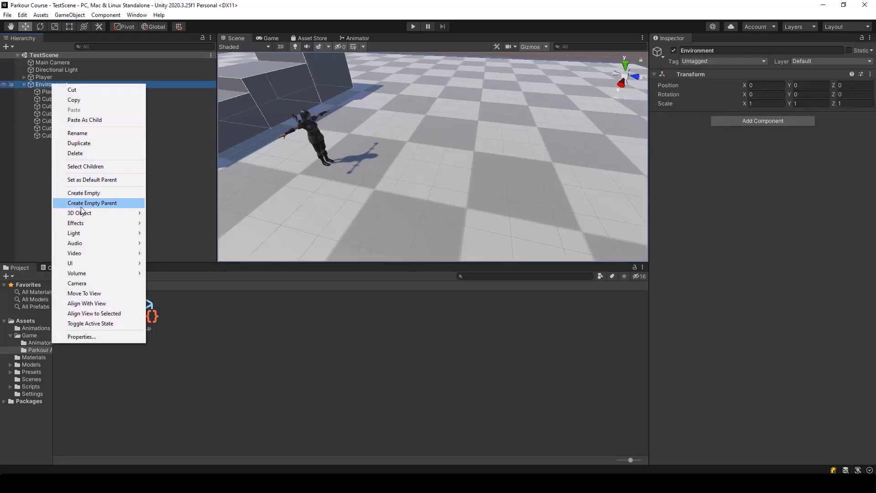
pyautogui.moveTo(91, 212)
pyautogui.click(164, 212)
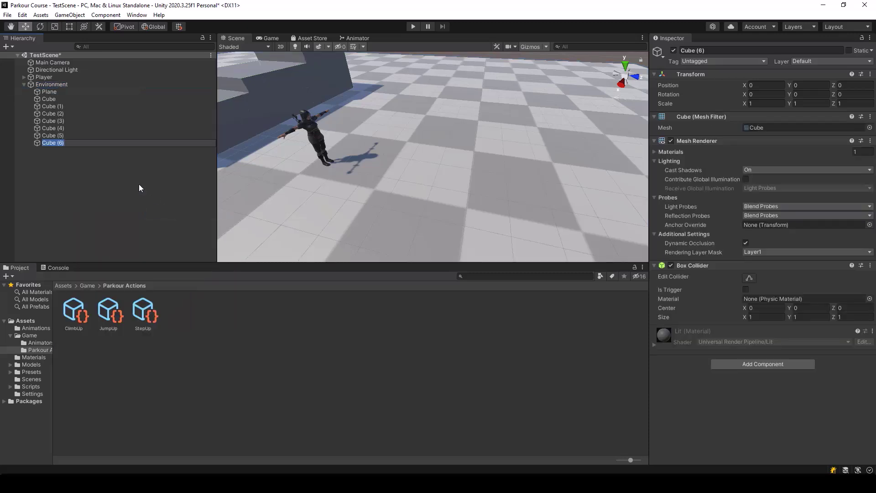
pyautogui.write('Fence')
pyautogui.press('Return')
pyautogui.hotkey('ctrl', 's')
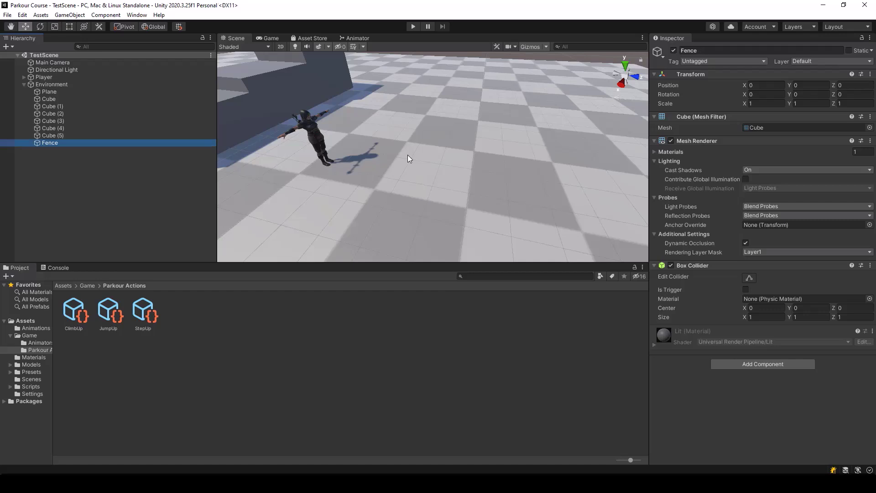
# Move the Fence cube onto open floor at X -4.55, Z 12.56, clear of the steps.
pyautogui.doubleClick(53, 143)
pyautogui.scroll(-5, 445, 163)
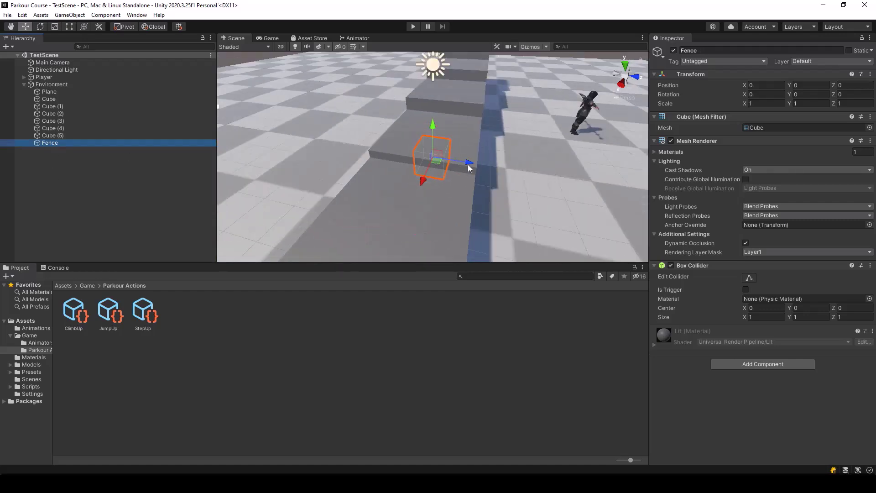
pyautogui.moveTo(566, 178); pyautogui.dragTo(305, 203, button='middle')
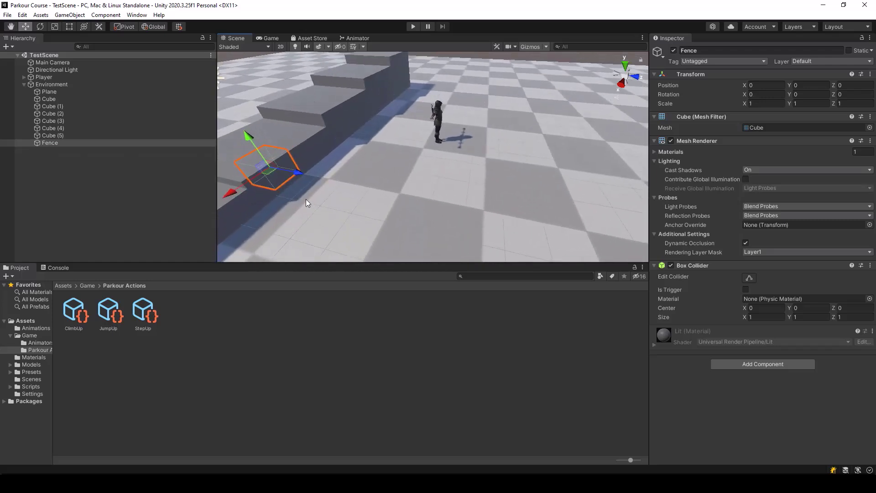
pyautogui.moveTo(270, 174); pyautogui.dragTo(760, 107)
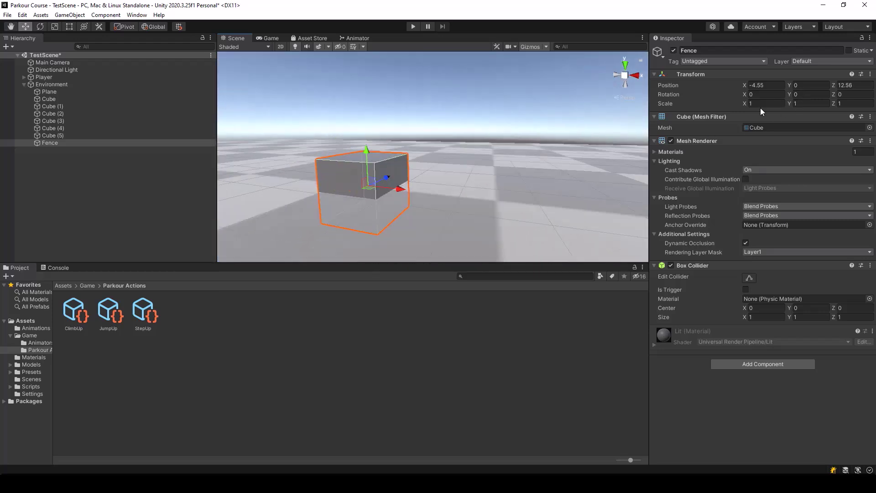
# Scale Fence to X 3, Z 0.2 and set its Y position to 0.5.
pyautogui.click(762, 105)
pyautogui.write('3')
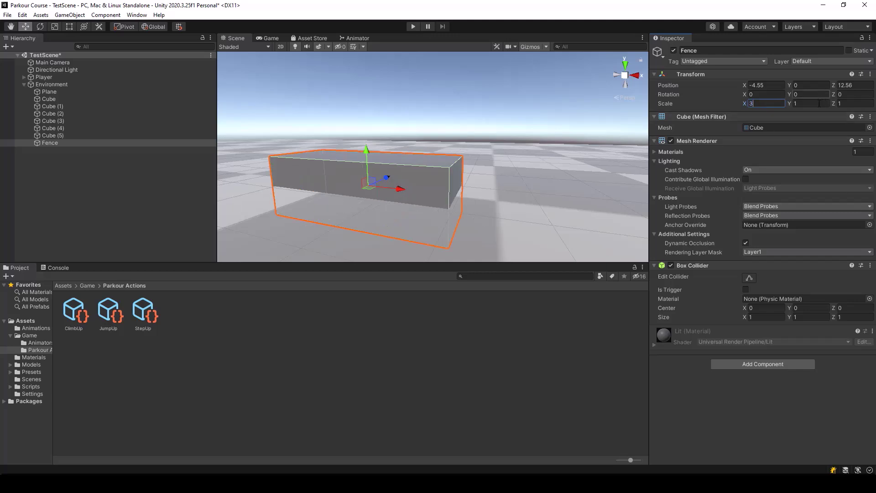
pyautogui.click(849, 104)
pyautogui.write('0.2')
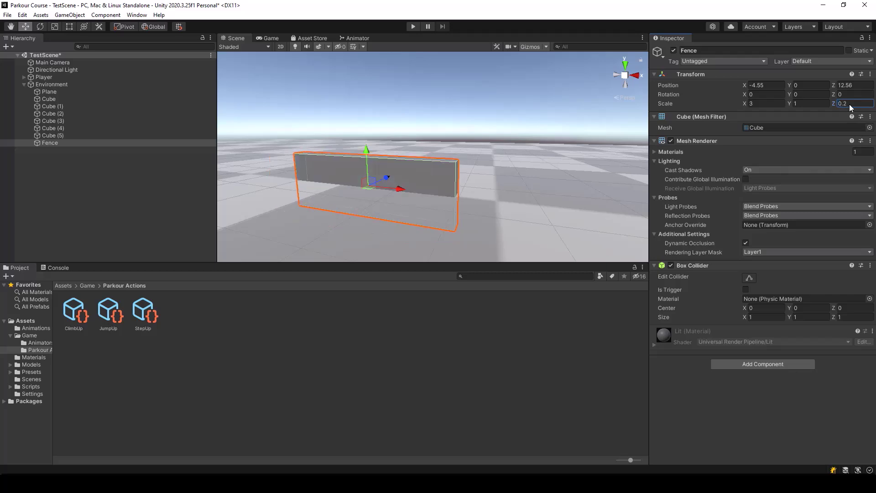
pyautogui.hotkey('ctrl', 's')
pyautogui.click(802, 85)
pyautogui.write('0.5')
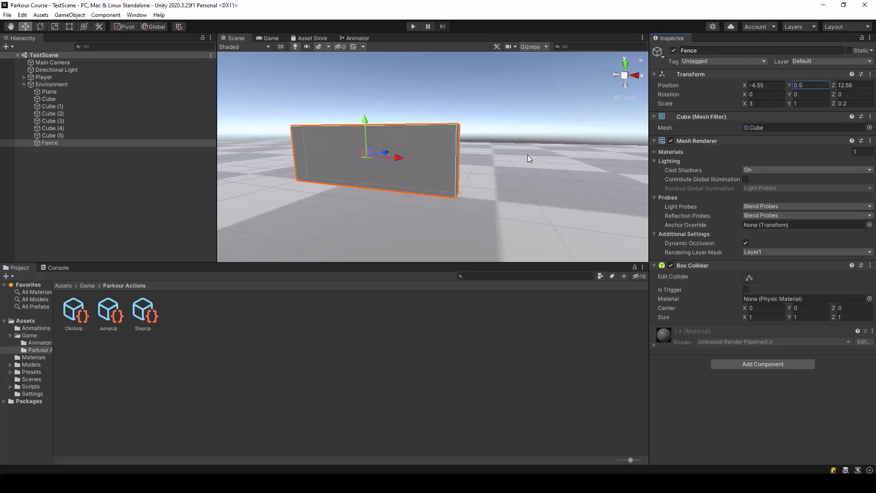
pyautogui.moveTo(478, 157); pyautogui.dragTo(584, 117, button='right')
# Put Fence on layer 6: Obstacles, save the scene, and enter Play mode.
pyautogui.click(805, 61)
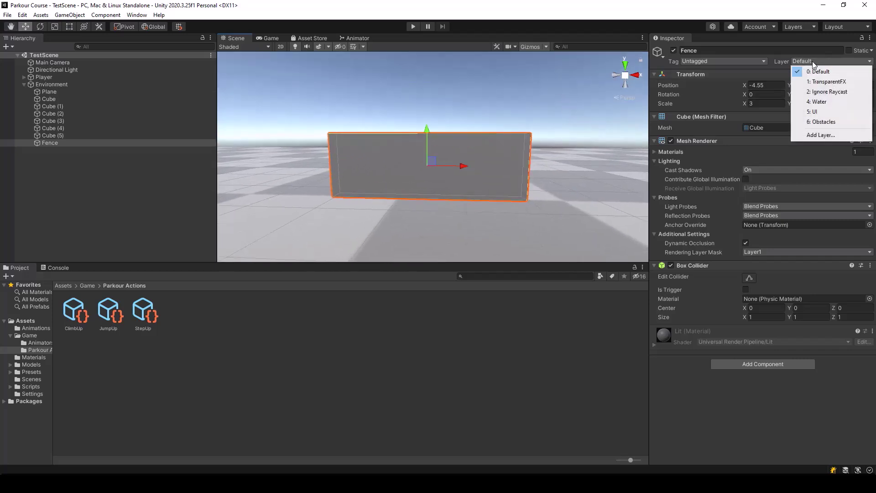
pyautogui.click(833, 122)
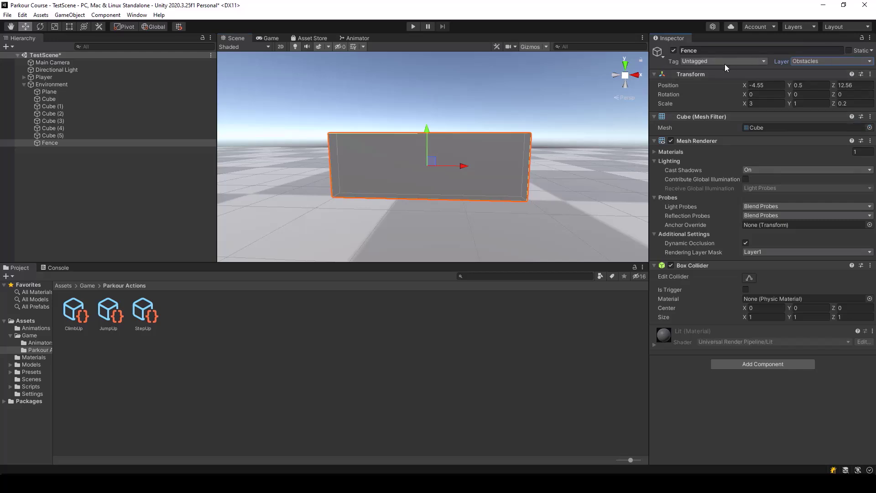
pyautogui.hotkey('ctrl', 's')
pyautogui.keyDown('alt'); pyautogui.moveTo(518, 131); pyautogui.dragTo(514, 98); pyautogui.keyUp('alt')
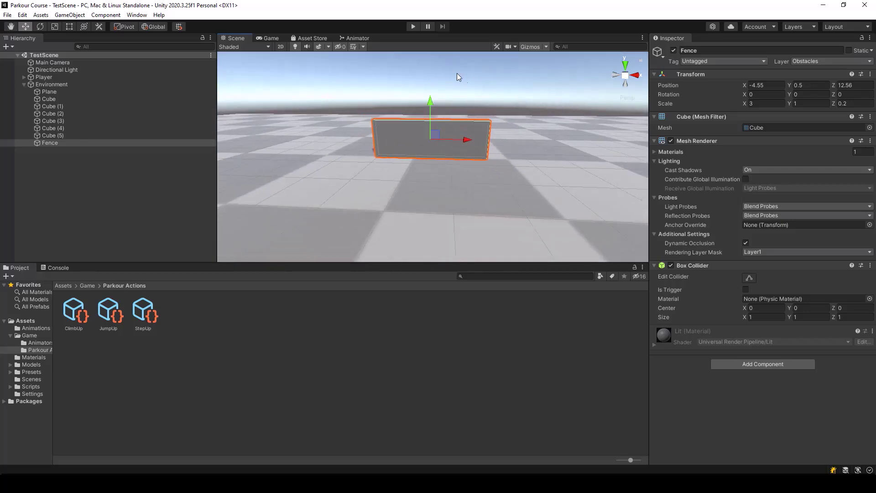
pyautogui.click(413, 26)
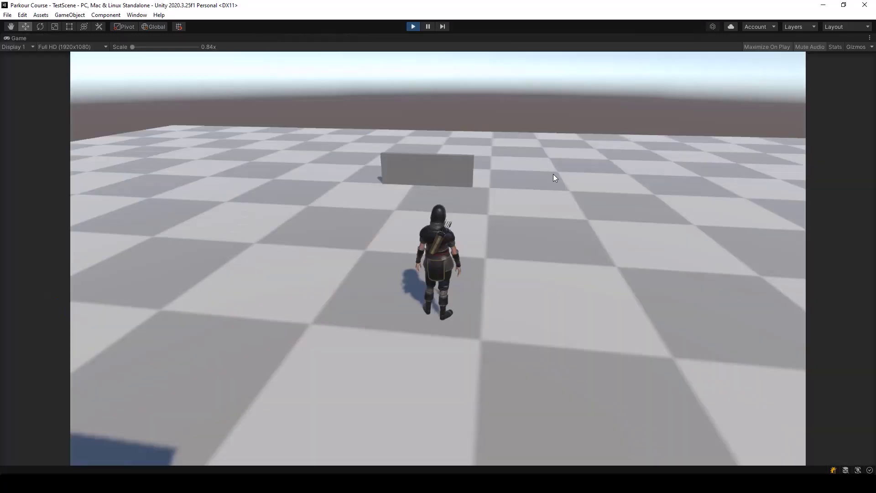
# Walk the character to the fence with W, vault it with Space, then stop playing.
pyautogui.press('w')
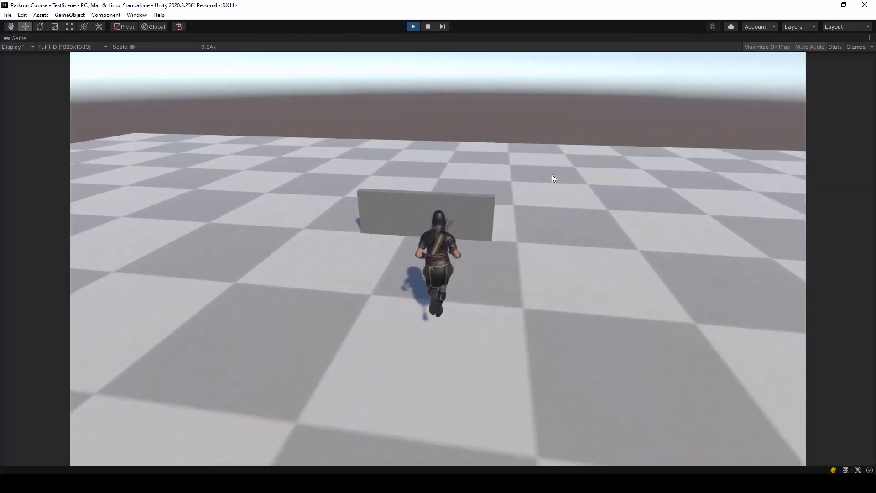
pyautogui.press('space')
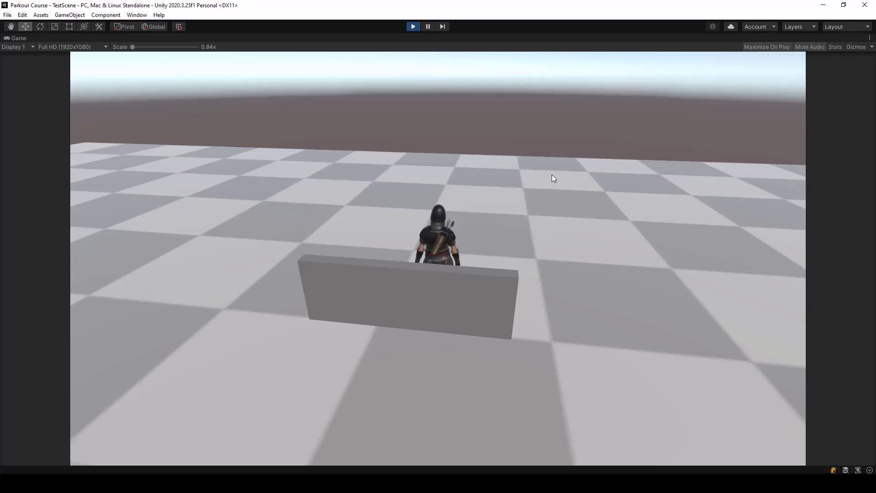
pyautogui.hotkey('ctrl', '1')
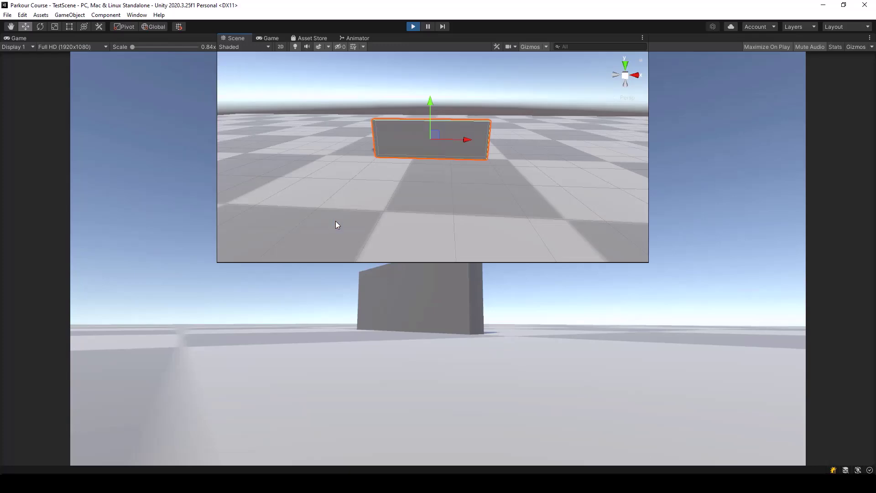
pyautogui.hotkey('ctrl', 'p')
# Check the JumpUp action, view the Fence wall from the side, and select Fence.
pyautogui.click(110, 313)
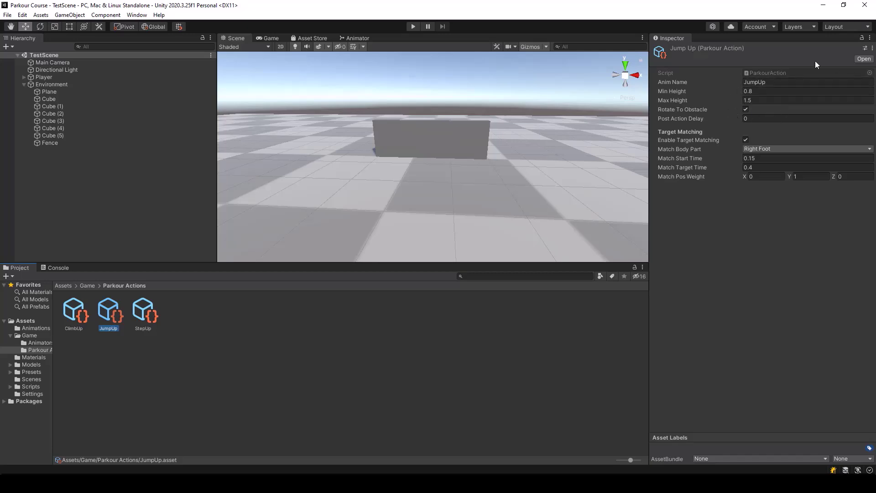
pyautogui.moveTo(479, 183); pyautogui.dragTo(555, 189, button='right')
pyautogui.press('w')
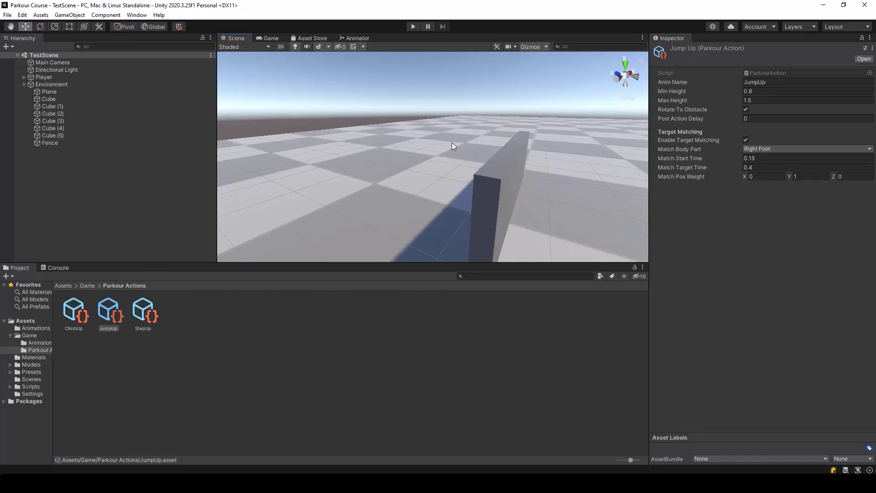
pyautogui.moveTo(453, 143); pyautogui.dragTo(487, 121, button='right')
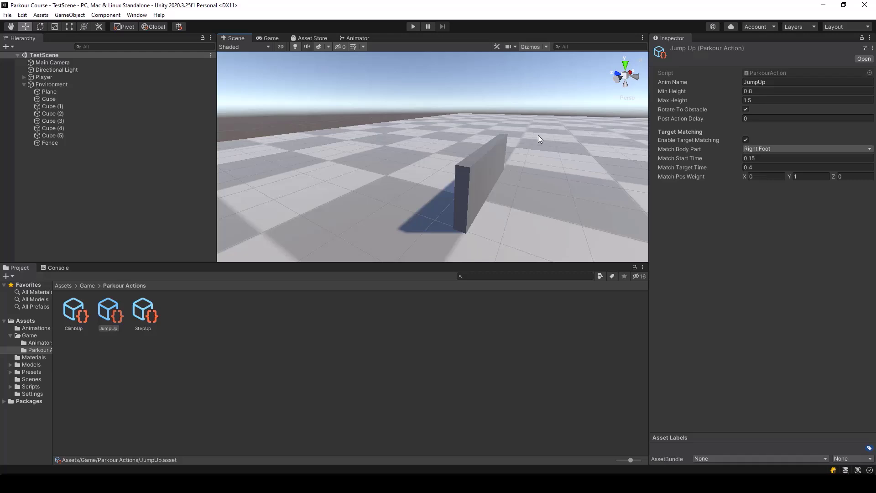
pyautogui.moveTo(534, 144); pyautogui.dragTo(541, 121, button='right')
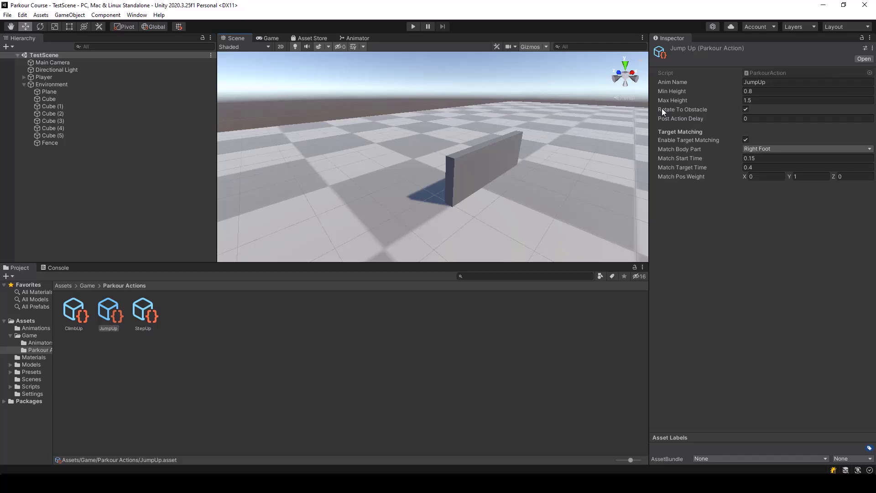
pyautogui.click(48, 143)
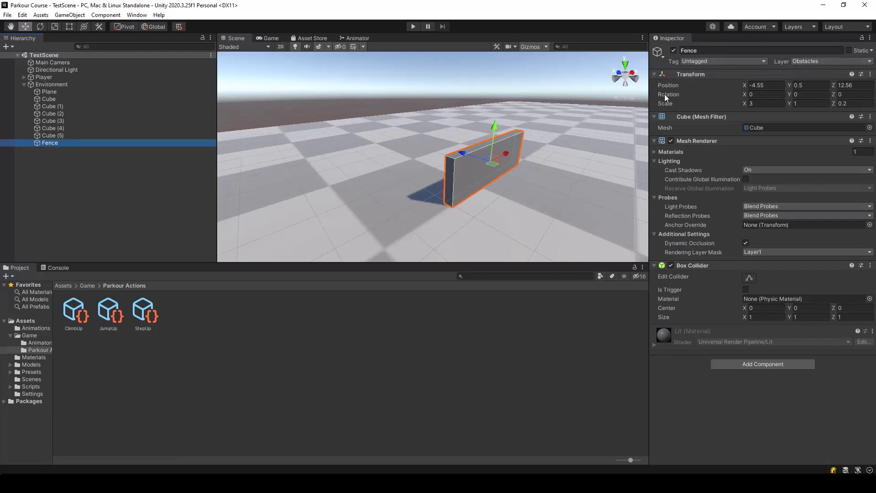
# Add a tag named Fence to the project's tag list, then reselect the Fence wall.
pyautogui.click(733, 60)
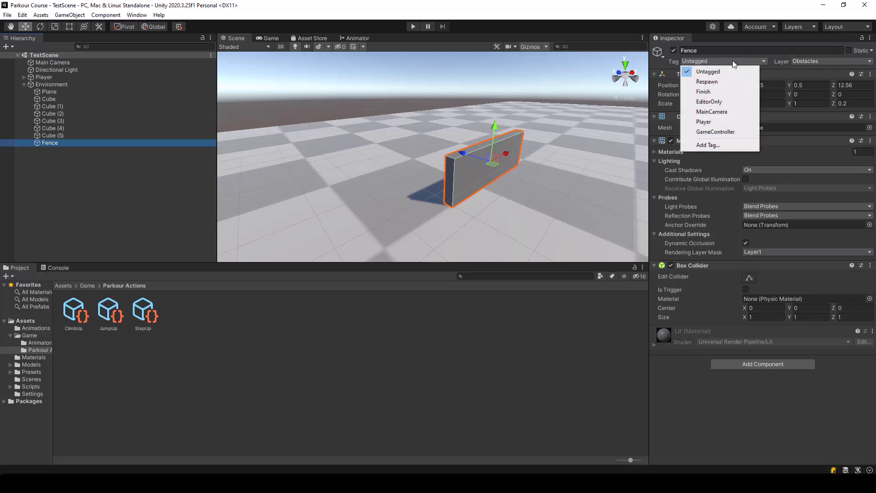
pyautogui.click(730, 144)
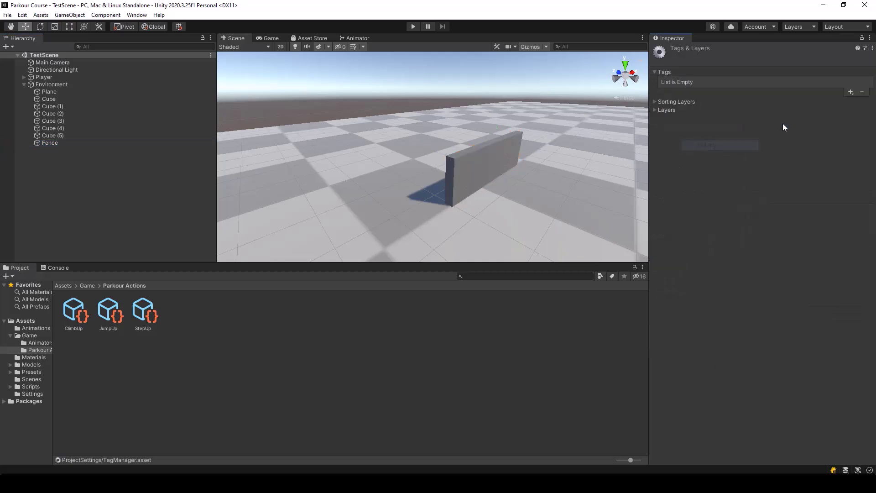
pyautogui.click(850, 92)
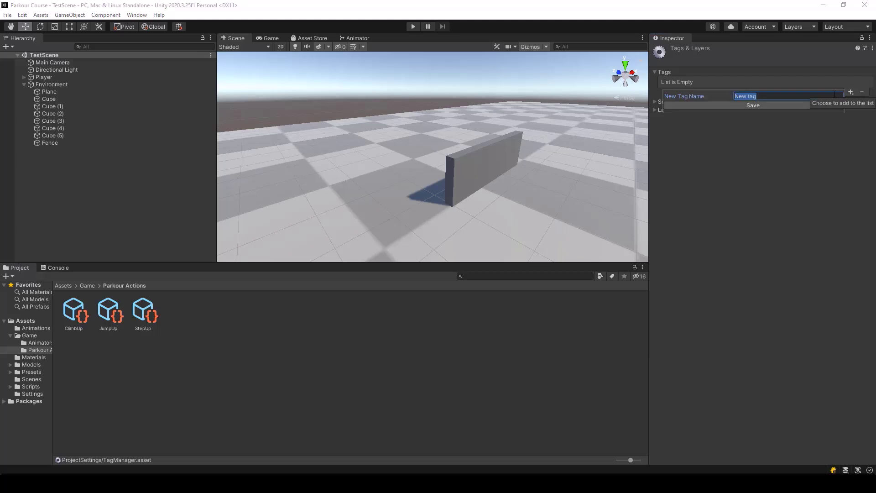
pyautogui.write('Fence')
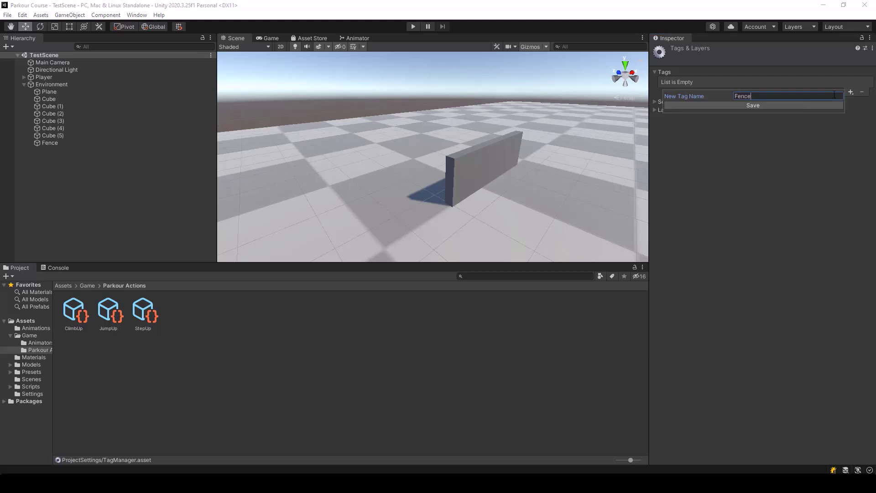
pyautogui.press('Return')
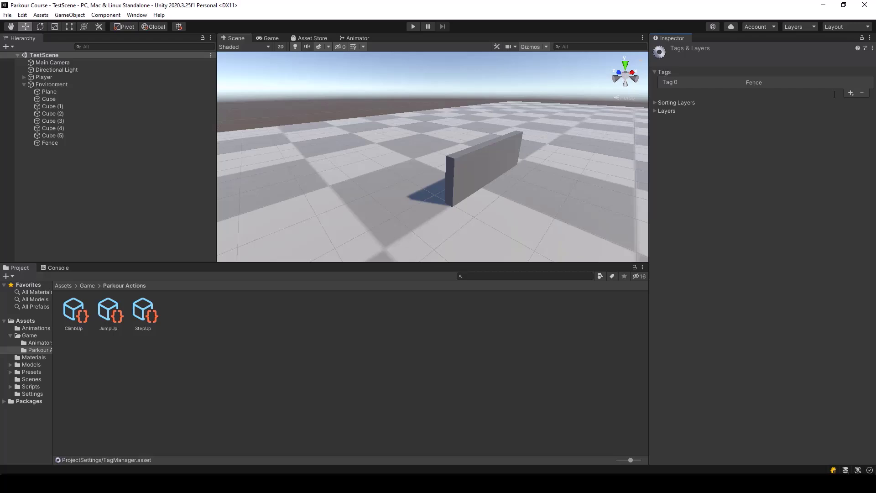
pyautogui.click(46, 143)
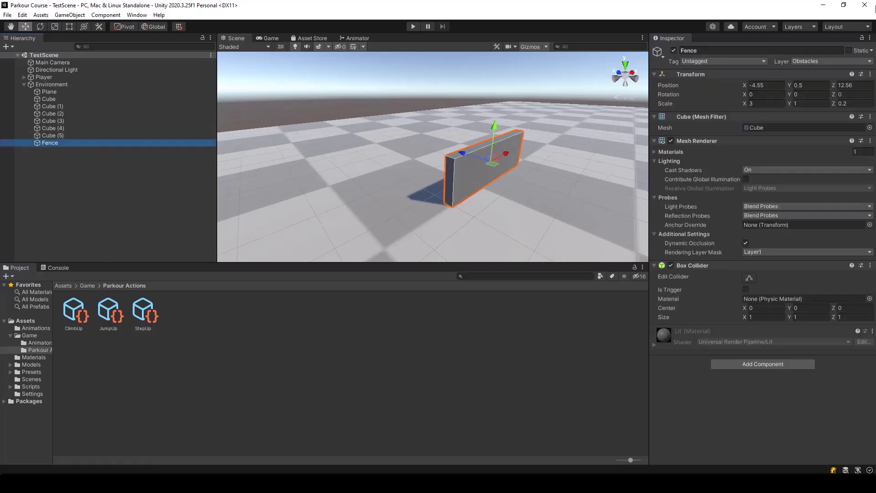
# Set the Fence wall's Tag to Fence in the Inspector.
pyautogui.click(704, 61)
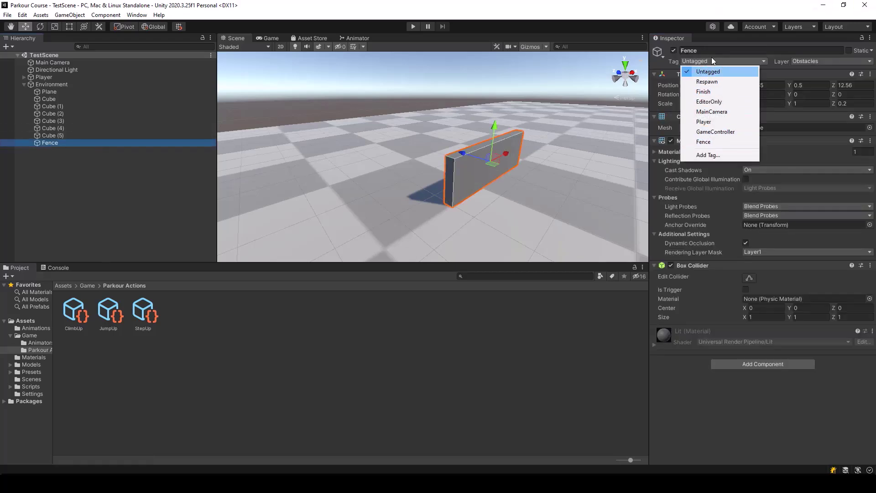
pyautogui.click(722, 141)
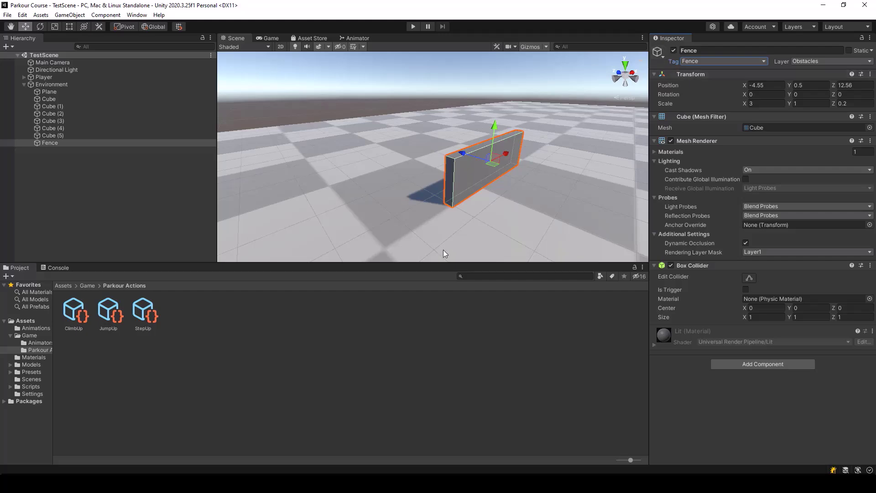
# Declare [SerializeField] string obstacleTag; below animName in ParkourAction.cs and save.
pyautogui.hotkey('alt', 'Tab')
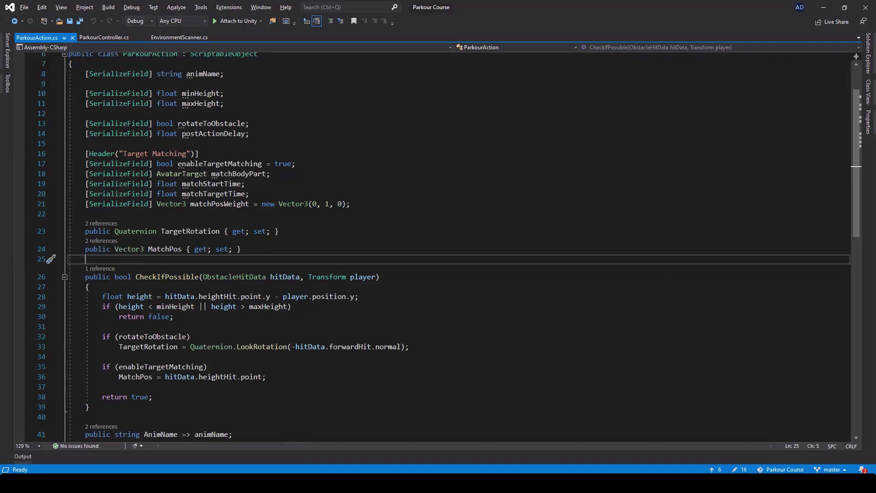
pyautogui.scroll(1, 276, 95)
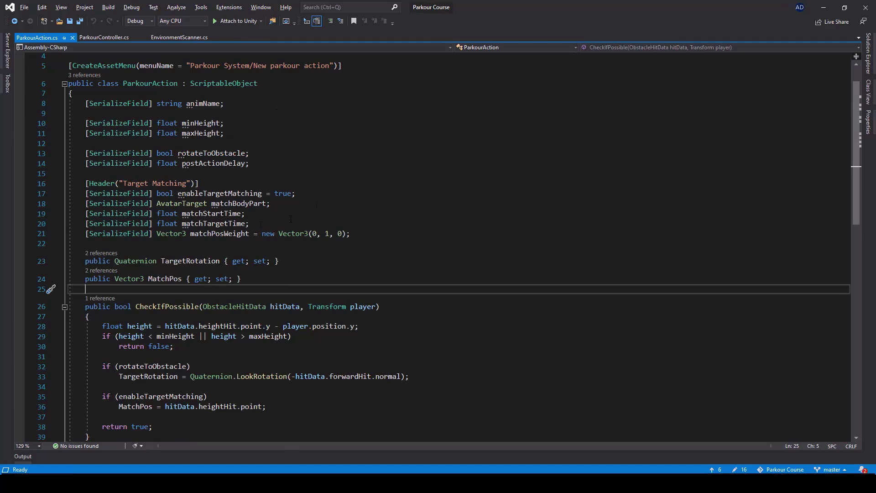
pyautogui.click(235, 105)
pyautogui.press('Return')
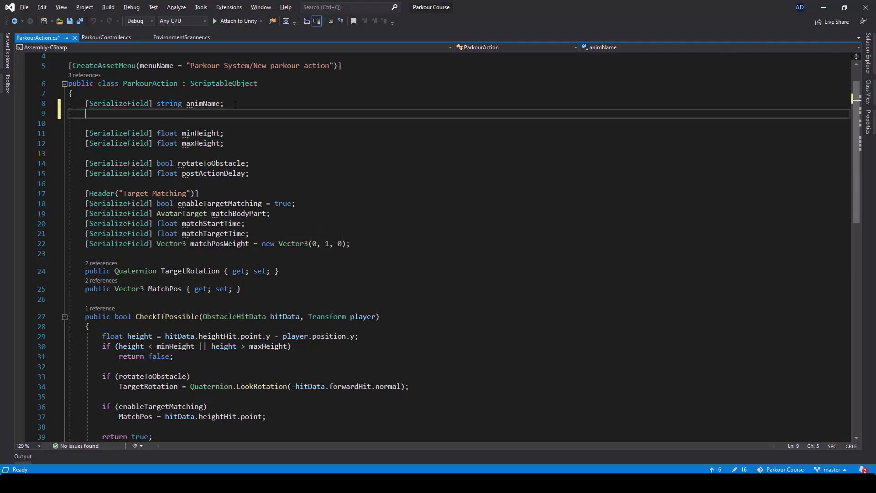
pyautogui.write('[Se')
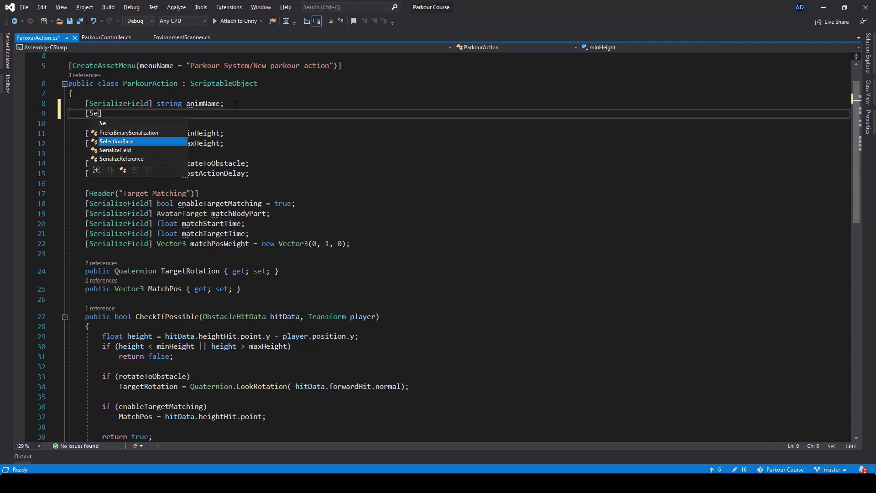
pyautogui.press('Down')
pyautogui.write('] s')
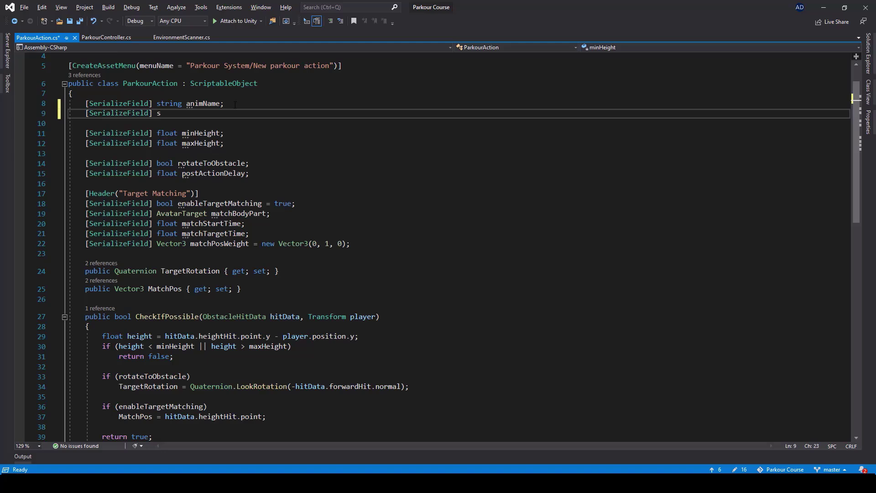
pyautogui.write('tring obstacleTag;')
pyautogui.hotkey('ctrl', 's')
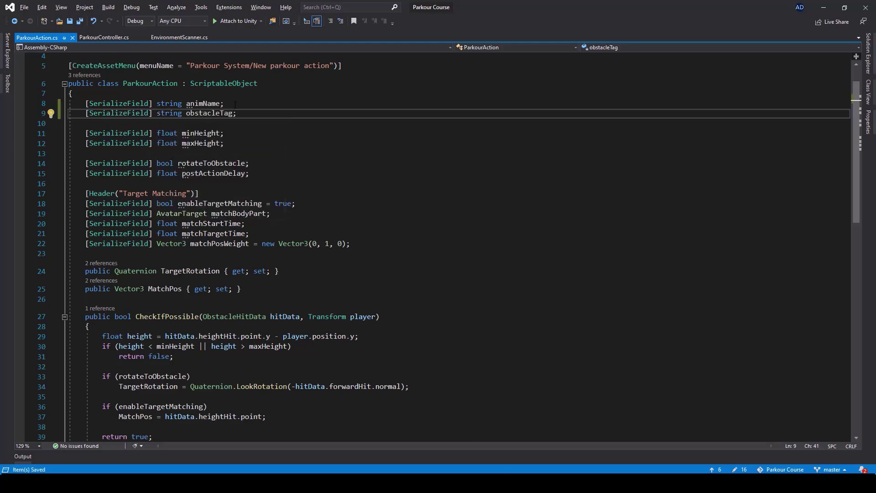
# Insert blank lines at the start of CheckIfPossible's body.
pyautogui.scroll(-2, 356, 220)
pyautogui.scroll(-1, 356, 220)
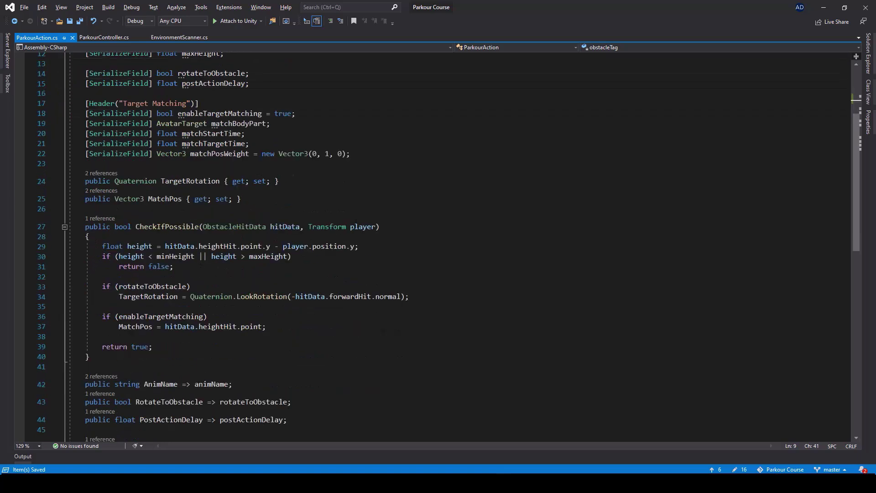
pyautogui.click(98, 237)
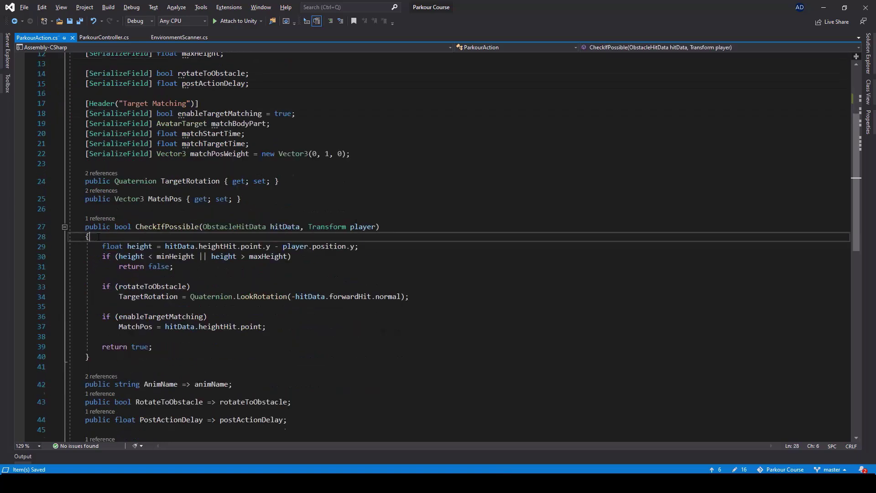
pyautogui.press('Return')
pyautogui.press('Return')
pyautogui.press('Up')
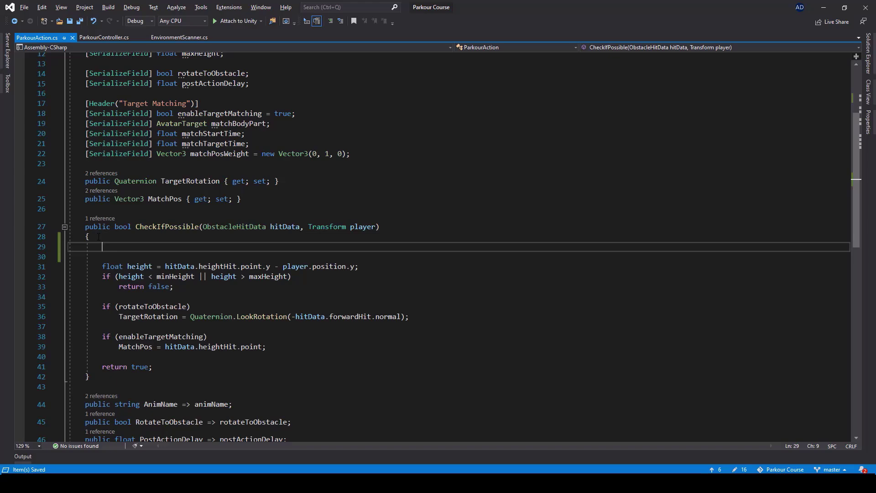
pyautogui.scroll(2, 382, 170)
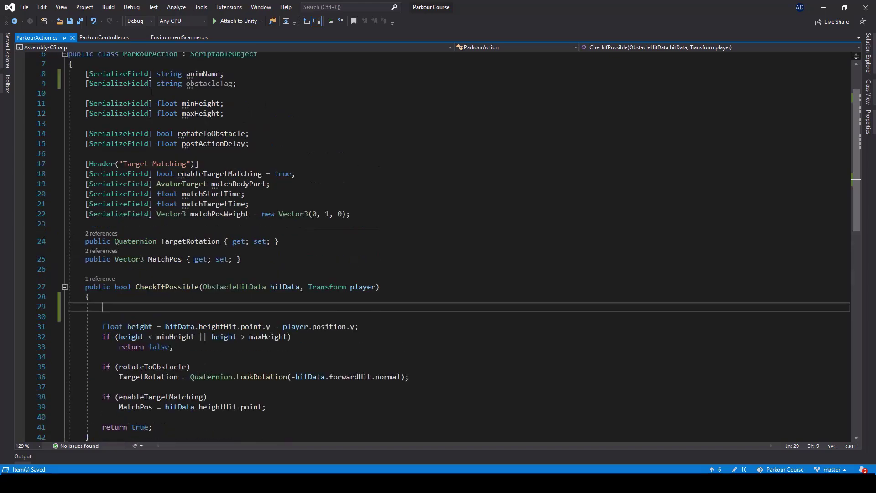